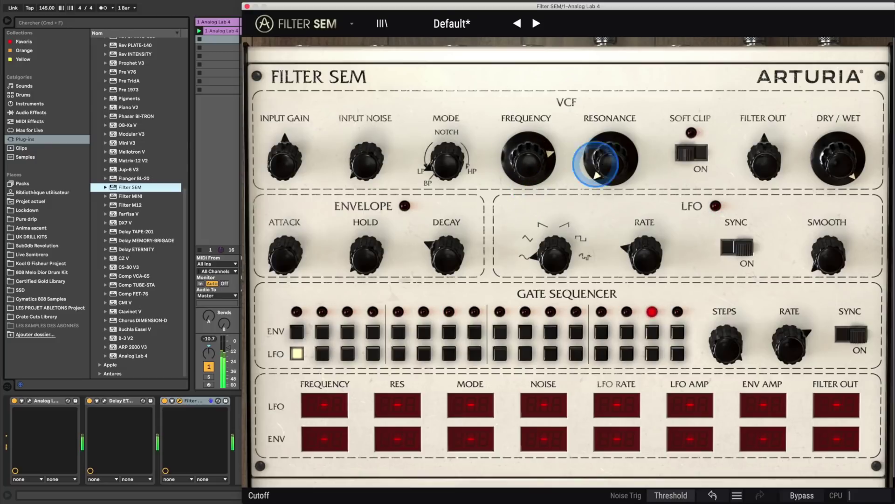
Step: Lower the dry/wet mix of the Filter SEM and close the plug-in window
left_click_drag(839, 159, 853, 158)
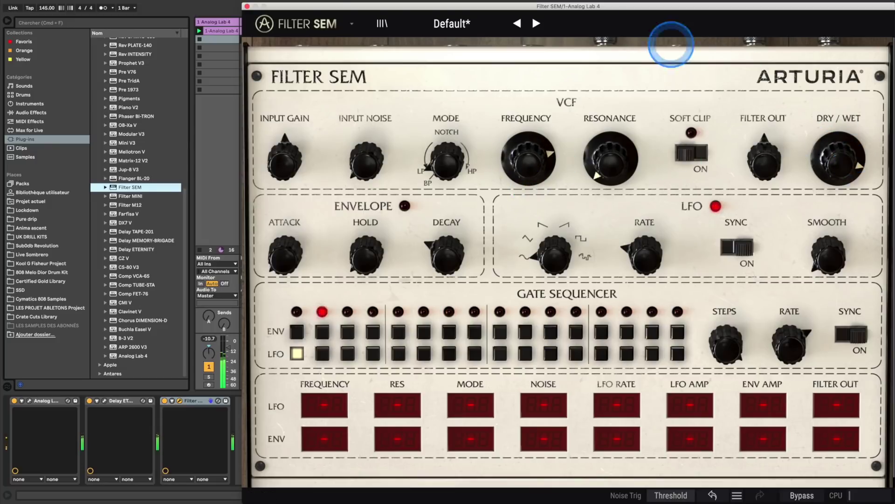
left_click(247, 6)
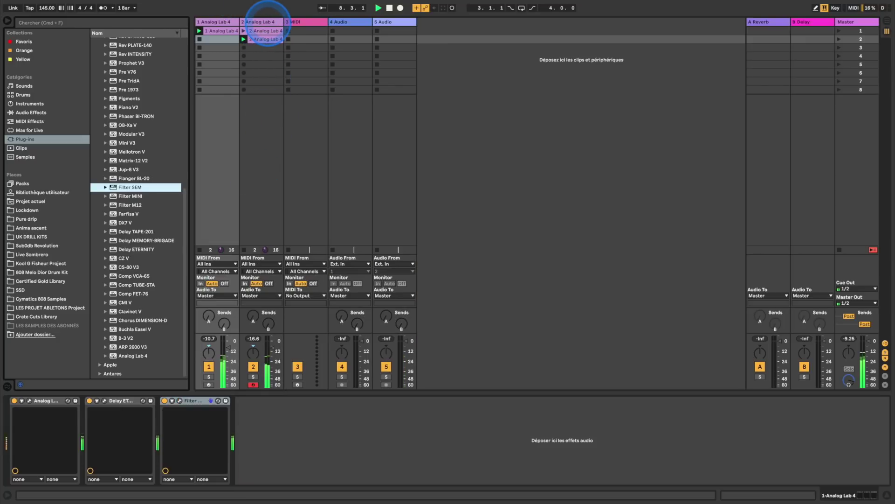
Step: Duplicate the second Analog Lab 4 track without its clips and open the Analog Lab instrument on the copy
left_click(267, 20)
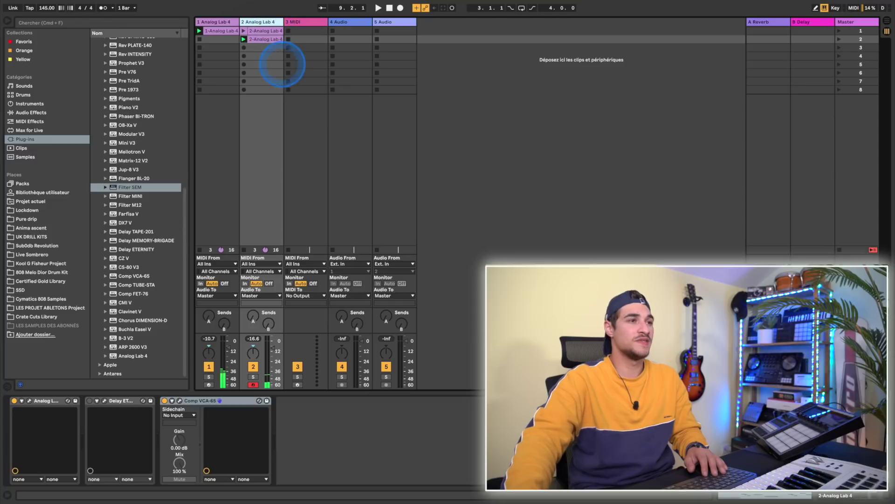
key("super+d")
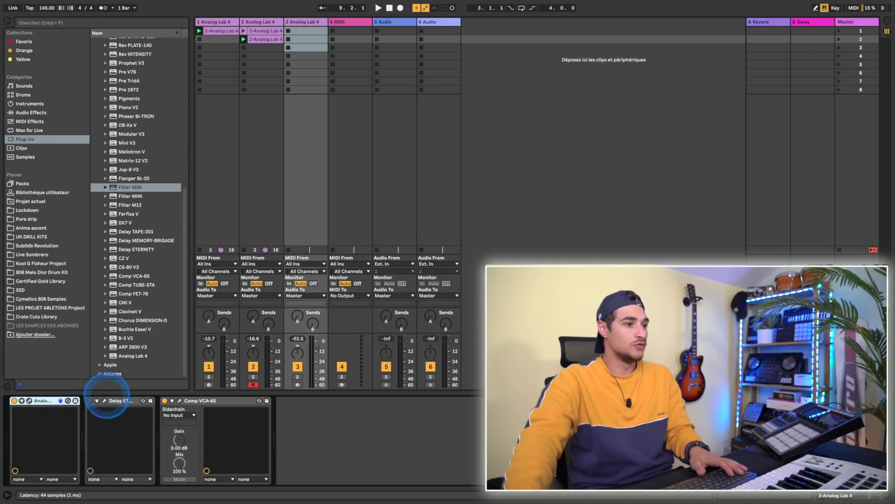
left_click(30, 400)
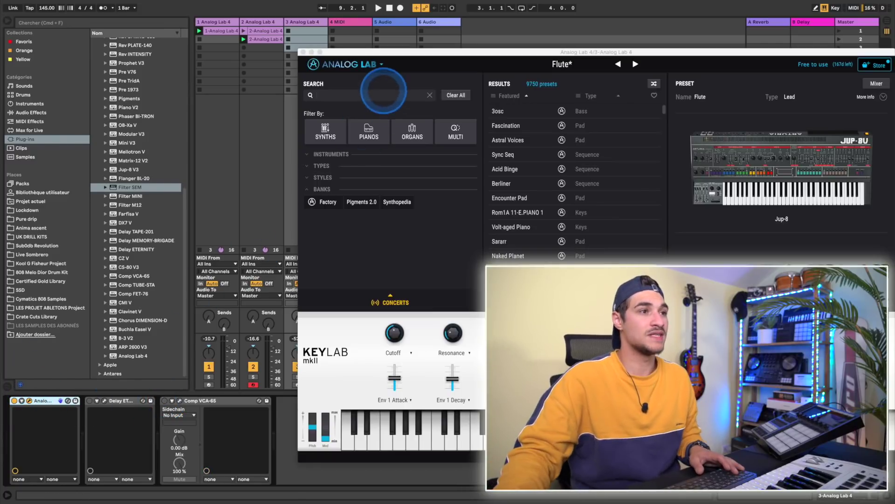
Step: Filter the Analog Lab presets to the Bass type and search them for "sub"
left_click(380, 94)
left_click(328, 154)
left_click(323, 156)
left_click(319, 166)
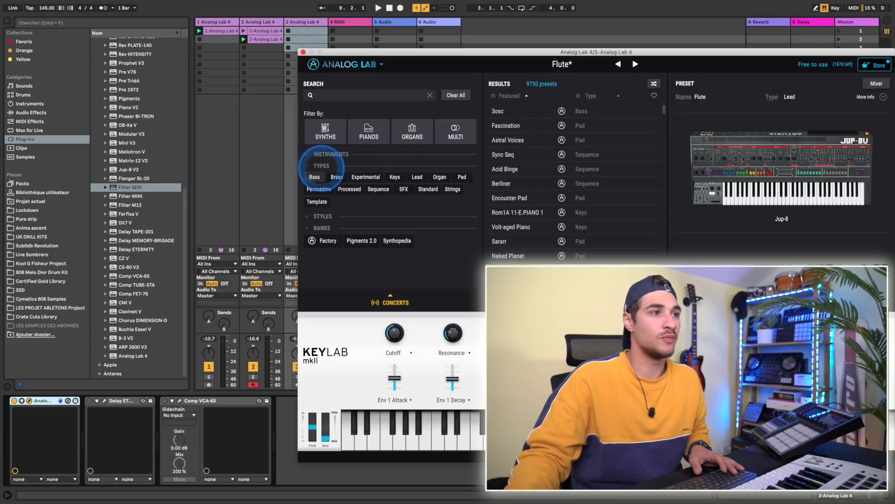
left_click(315, 177)
left_click(310, 94)
type("sub")
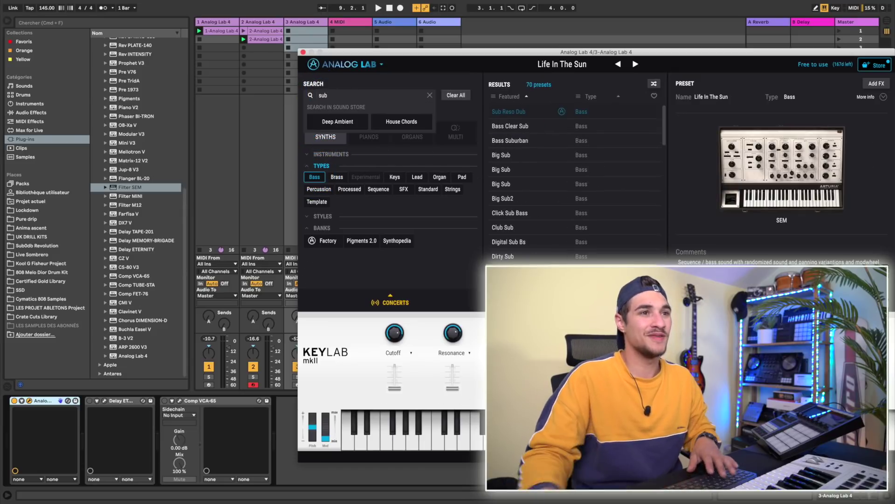
Step: Audition the Bass Clear Sub and Bass Suburban presets, load Club Sub, and close Analog Lab
left_click(511, 126)
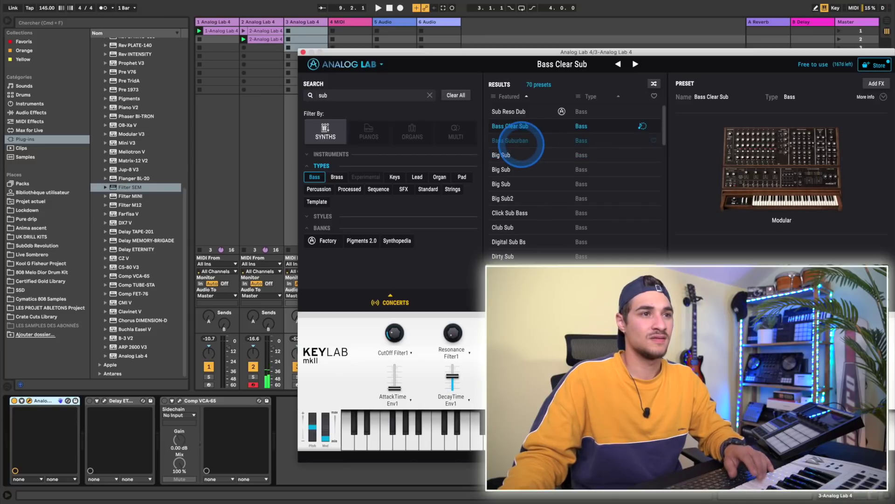
left_click(518, 140)
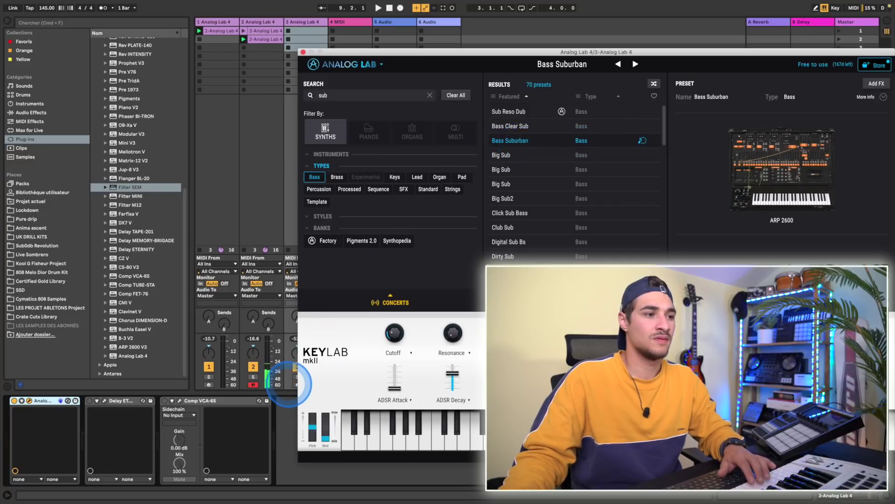
left_click(504, 227)
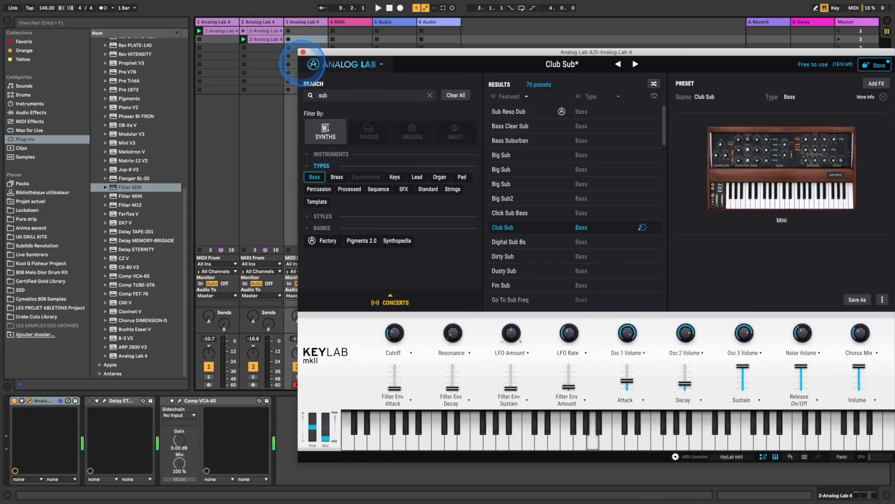
left_click(304, 52)
Step: Add the Chorus DIMENSION-D effect to the third Analog Lab 4 track
left_click(140, 186)
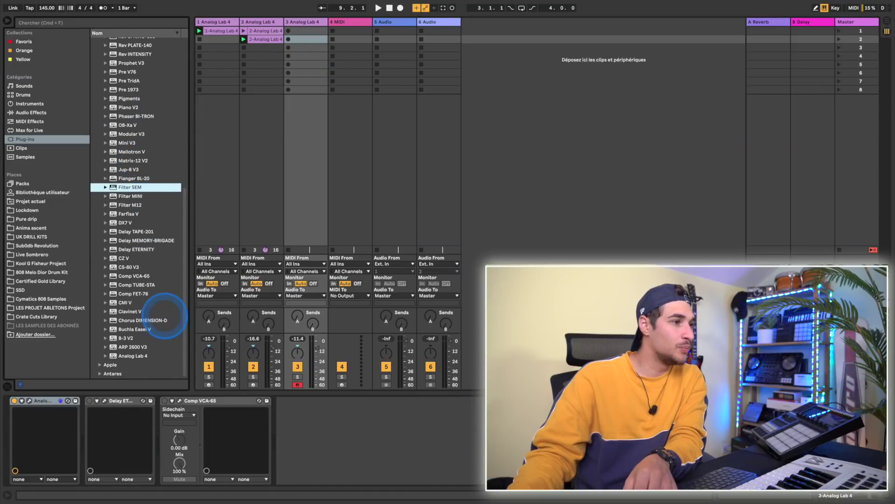
left_click(139, 320)
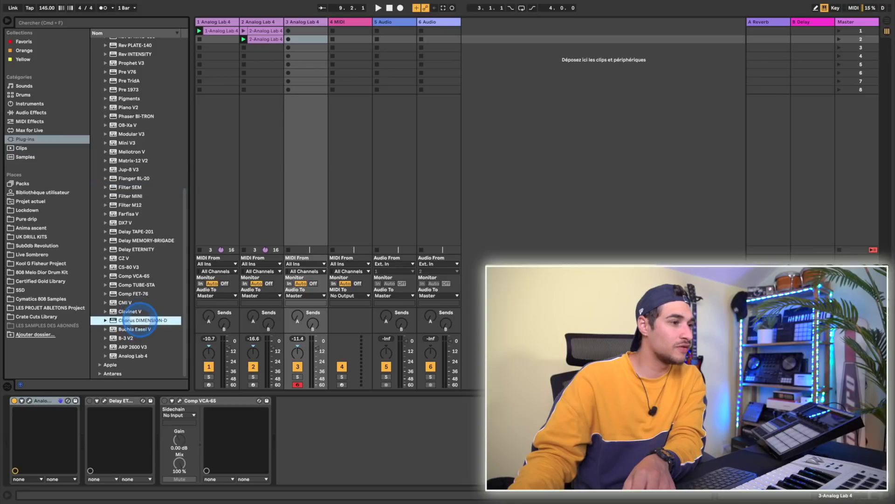
left_click_drag(140, 319, 306, 300)
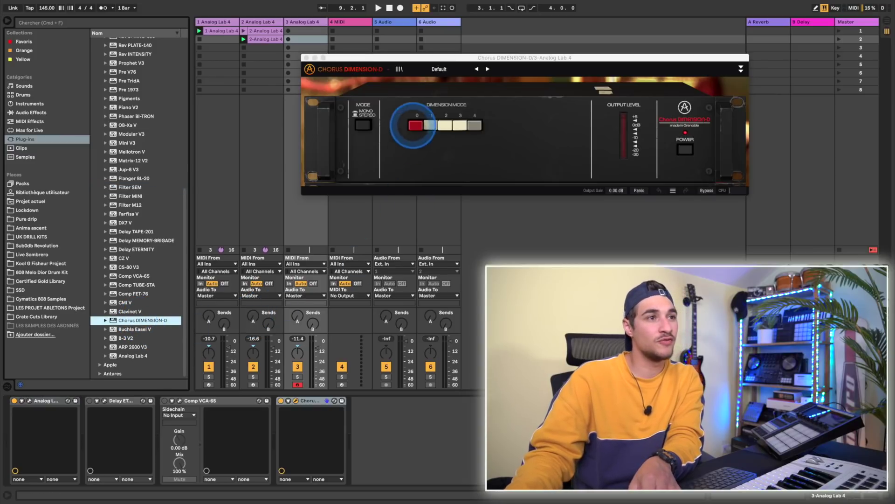
Step: Load the Wider Bass preset in the Chorus DIMENSION-D and close the bass track's plug-in windows
left_click(439, 69)
left_click(438, 181)
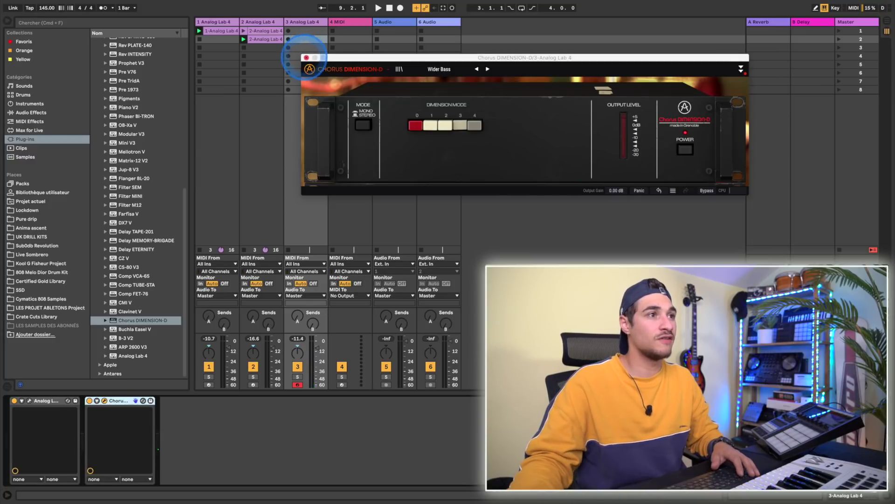
left_click(306, 57)
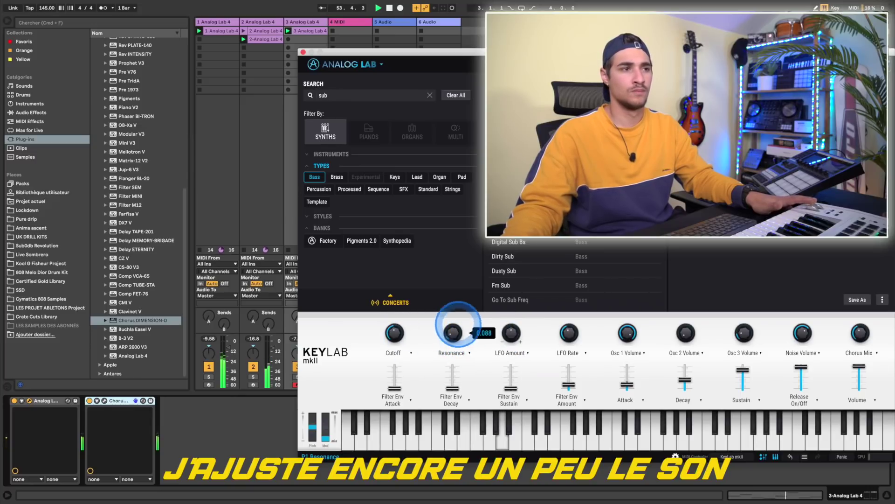
left_click(303, 52)
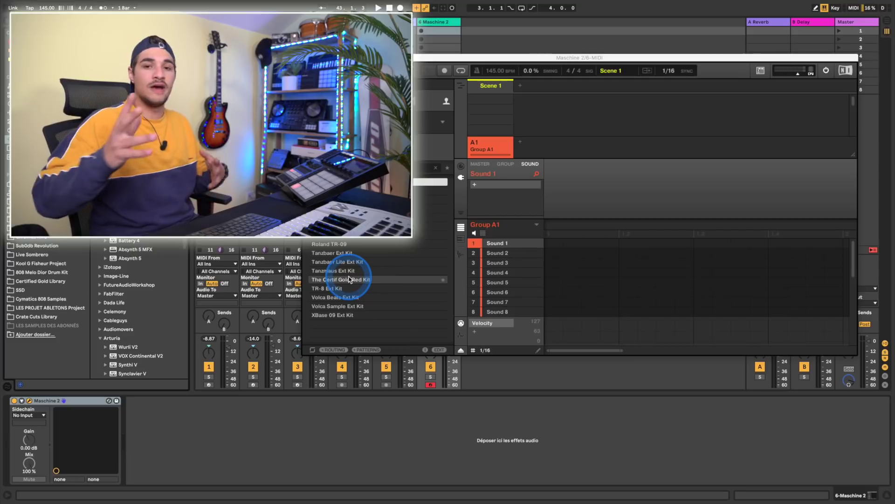
Step: Load The Certif Gold Red Kit into group A1 of Maschine 2
left_click(350, 279)
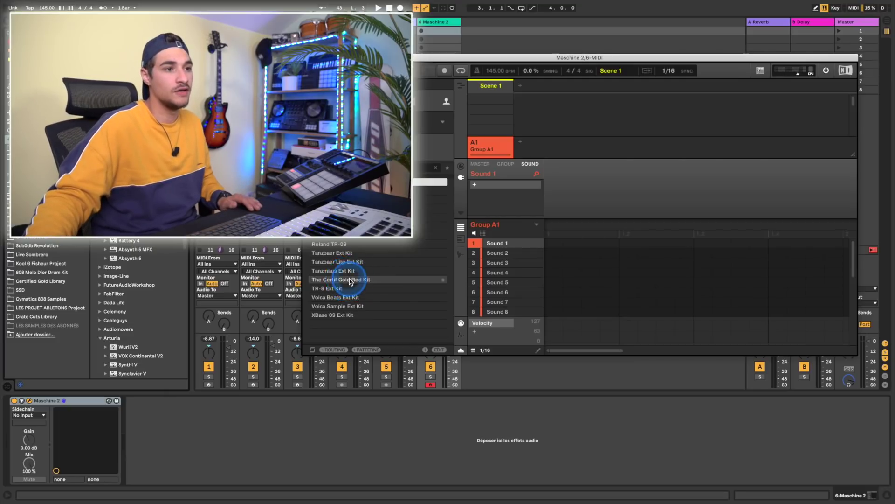
left_click(595, 196)
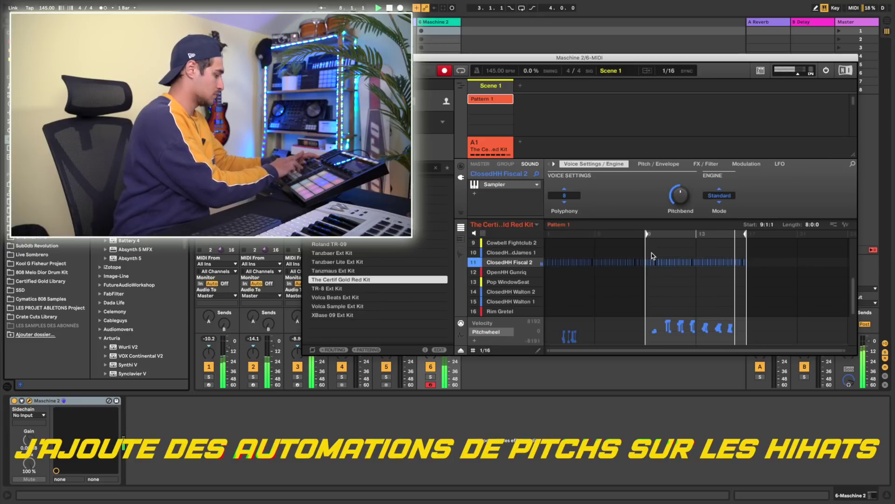
left_click(652, 270)
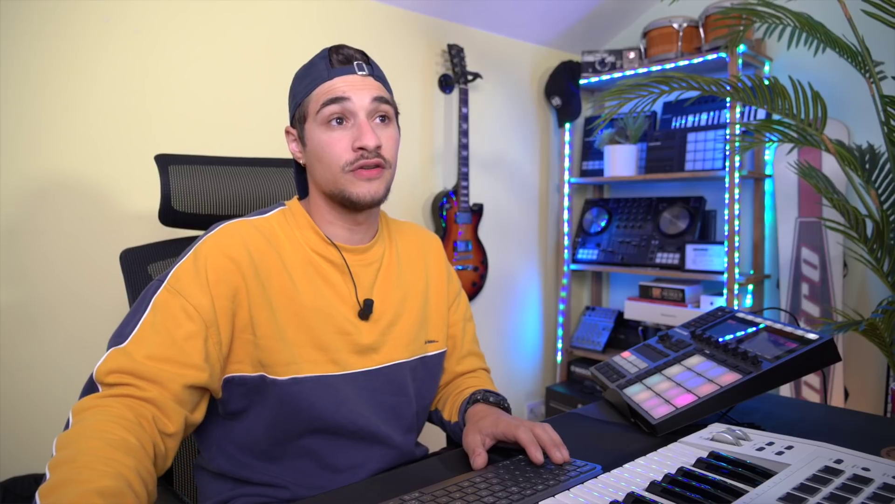
Step: Copy the clips of the three Analog Lab tracks from the session into the arrangement, starting at bar 1
left_click(210, 38)
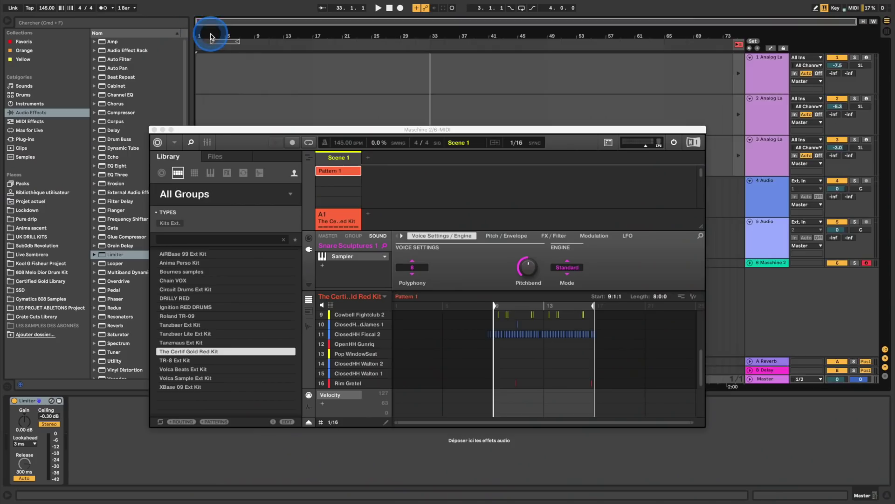
key("Tab")
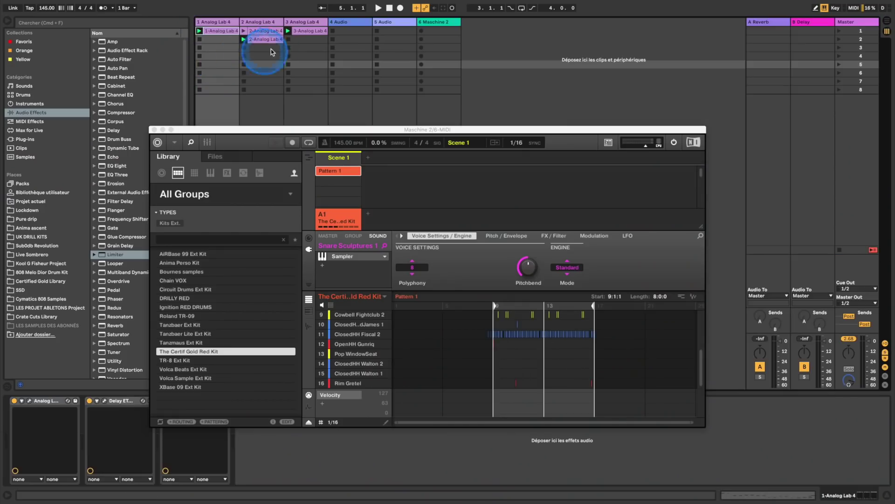
left_click_drag(274, 41, 202, 106)
key("Tab")
left_click(312, 37)
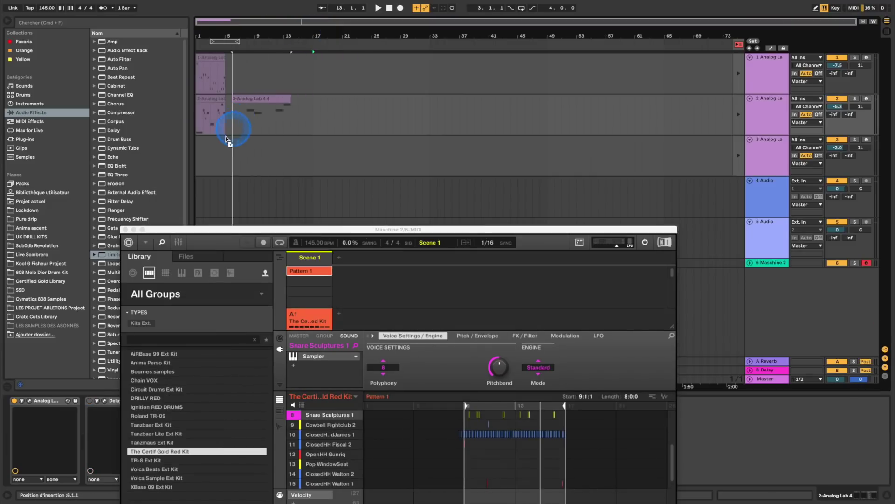
left_click_drag(198, 161, 197, 161)
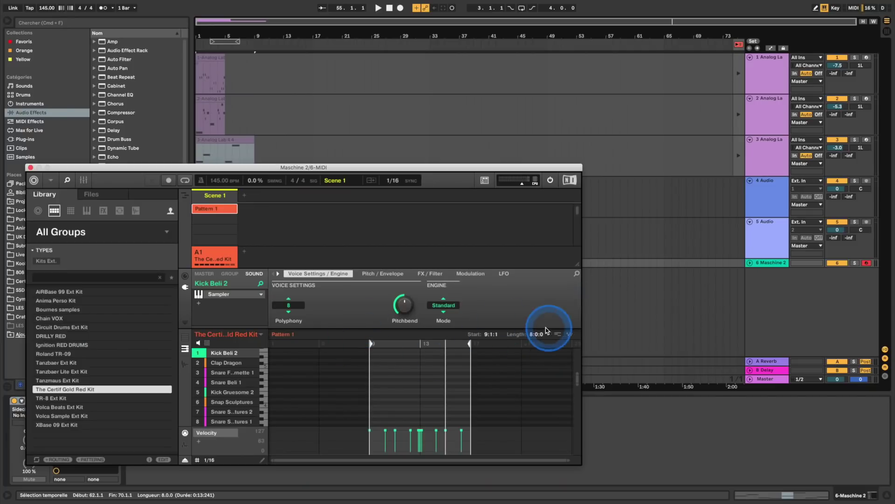
Step: Export the Kick Beli 2 and Clap Dragon patterns from Maschine as audio onto new arrangement tracks
left_click_drag(569, 335, 664, 277)
left_click_drag(598, 290, 599, 291)
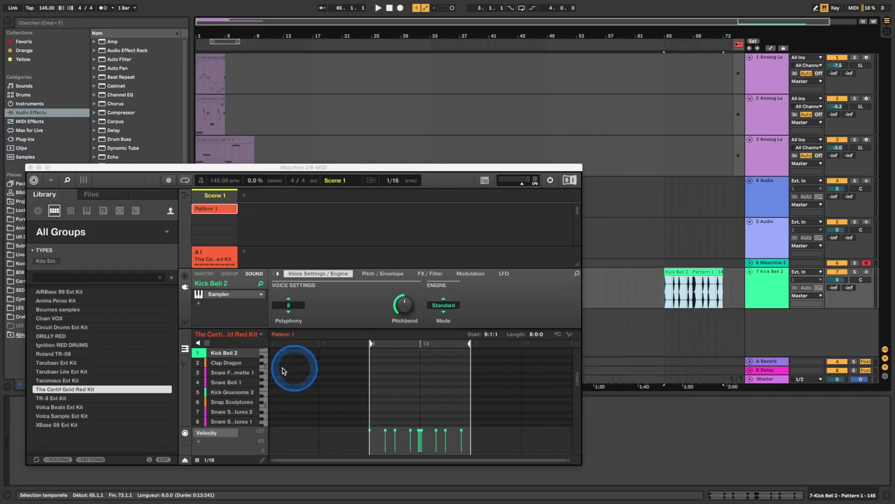
left_click(217, 364)
left_click_drag(573, 339, 665, 316)
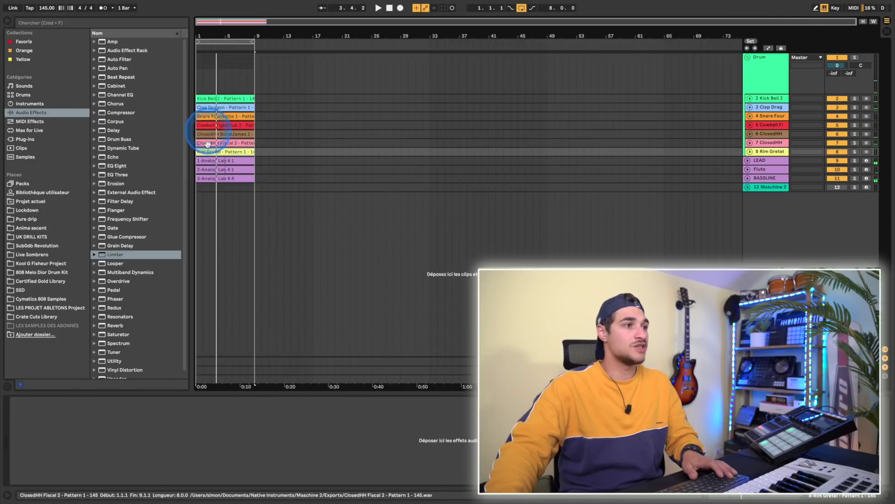
Step: Duplicate the BASSLINE track in the arrangement
left_click(200, 199)
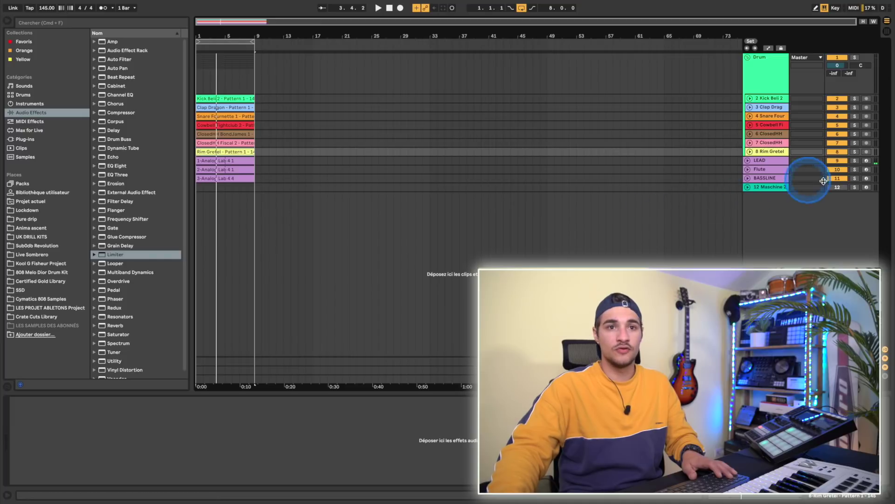
left_click(775, 179)
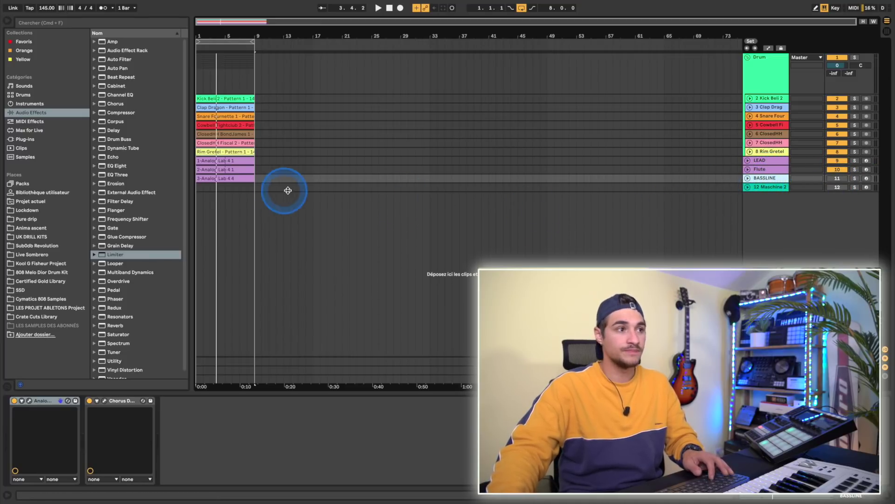
key("super+d")
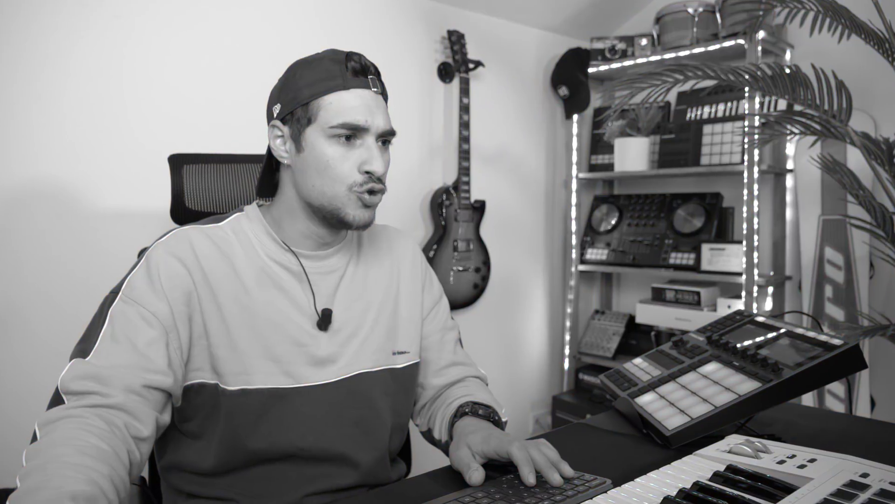
Step: Search Analog Lab on the duplicated track for "808", audition 808 Boom, and load the 808 Boom 3 preset
left_click(370, 99)
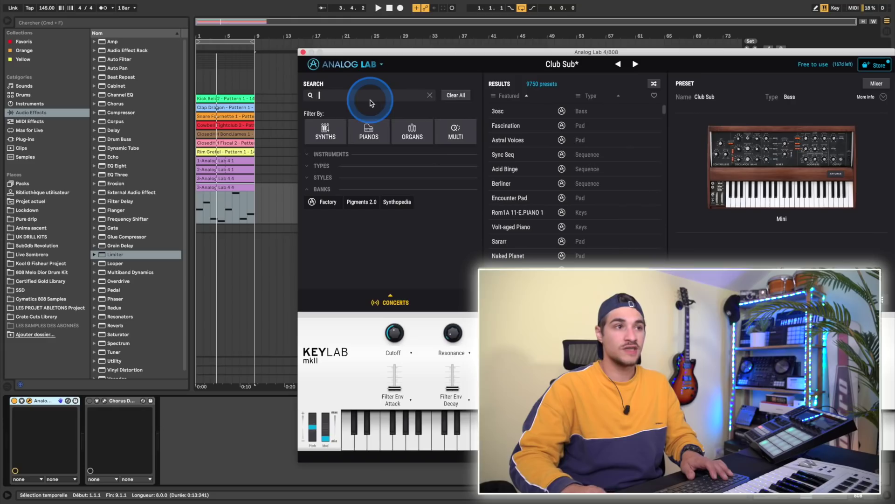
type("808")
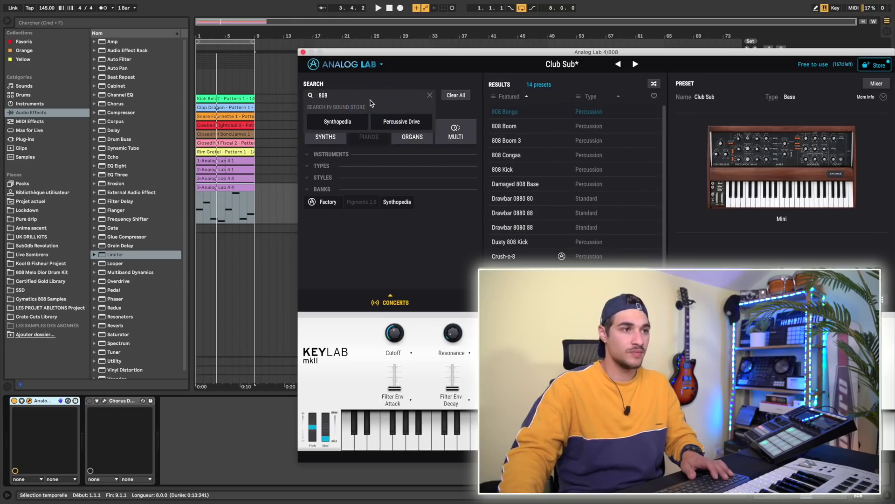
left_click(522, 126)
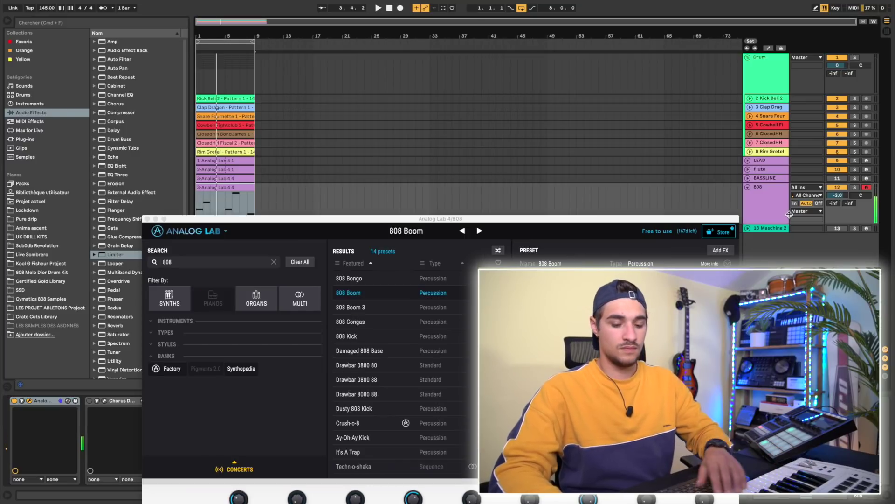
left_click(348, 306)
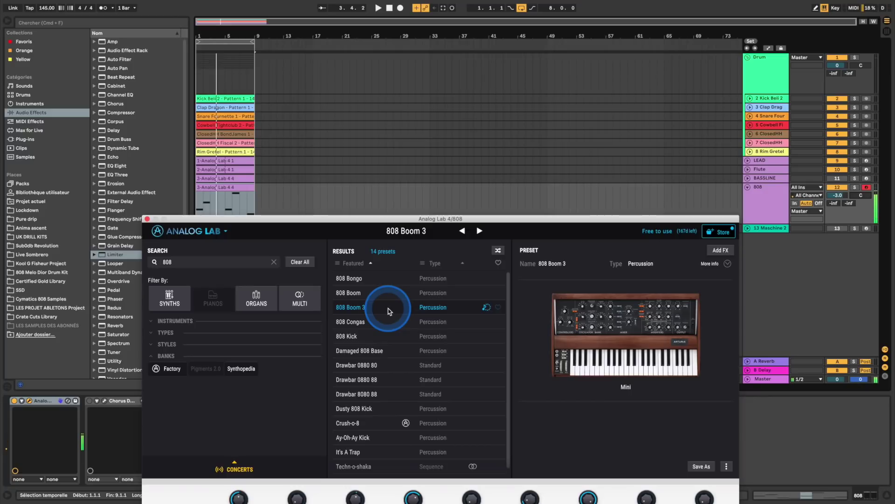
Step: Shape the 808 Boom 3 sound by adjusting the Glide on the Mini synth's panel and raising the Sustain
left_click_drag(430, 218, 452, 115)
left_click(223, 419)
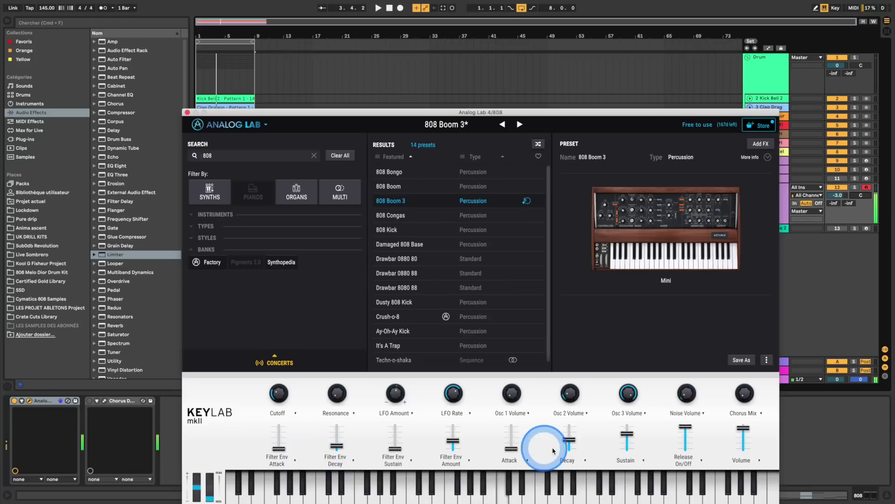
left_click(631, 438)
left_click(693, 204)
left_click(224, 267)
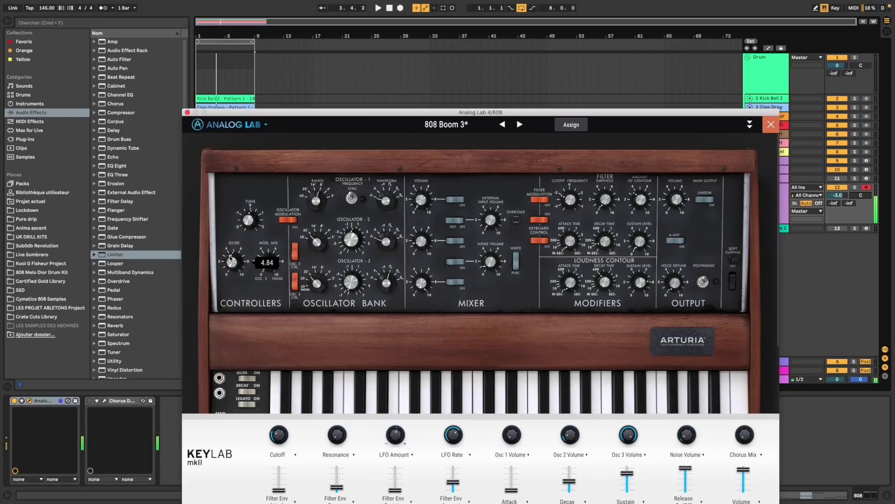
left_click(633, 422)
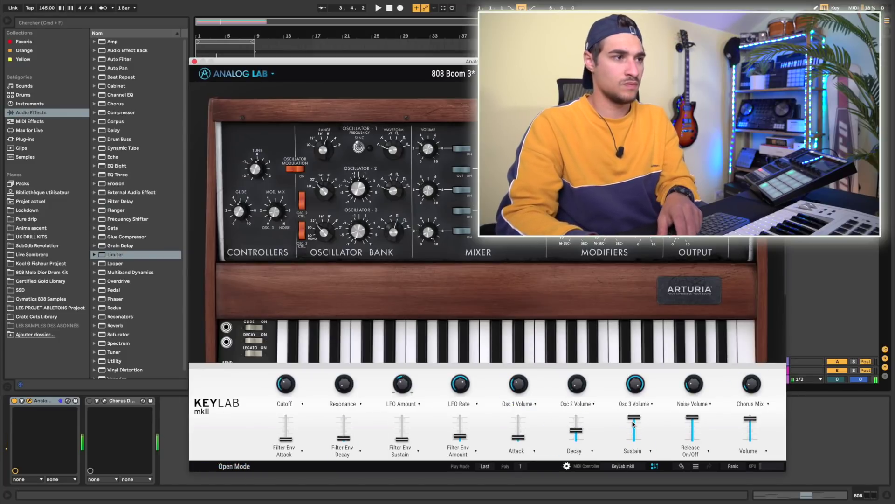
Step: Close the Analog Lab window and add the Arturia Comp FET-76 plug-in to the 808 track's device chain
left_click(195, 62)
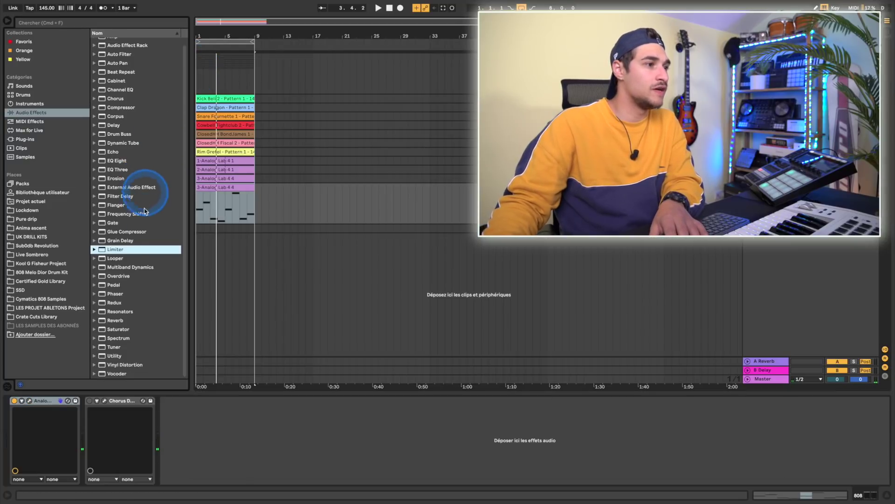
left_click(18, 142)
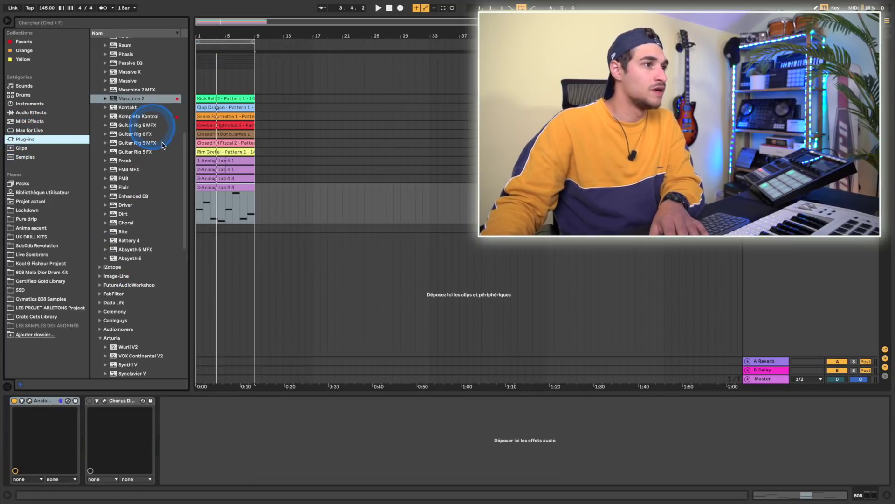
left_click(140, 174)
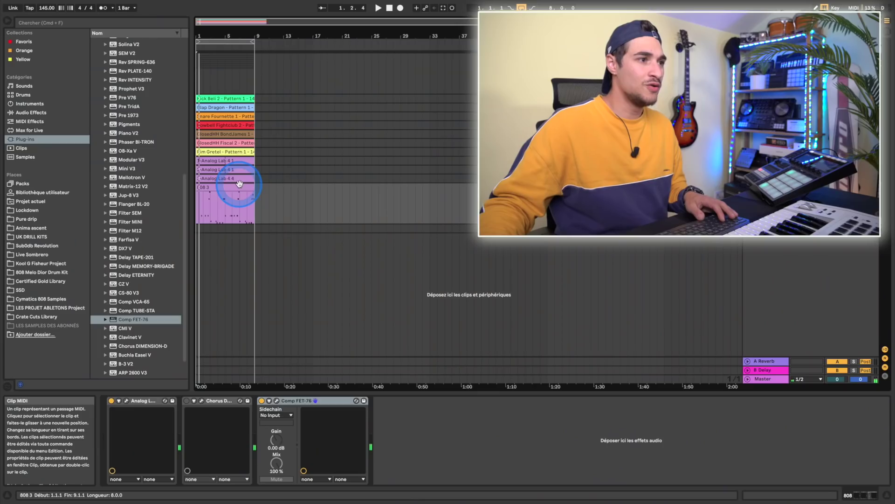
Step: Open the 808 track's MIDI clip for editing and select all of its notes
double_click(239, 184)
double_click(305, 343)
key("super+a")
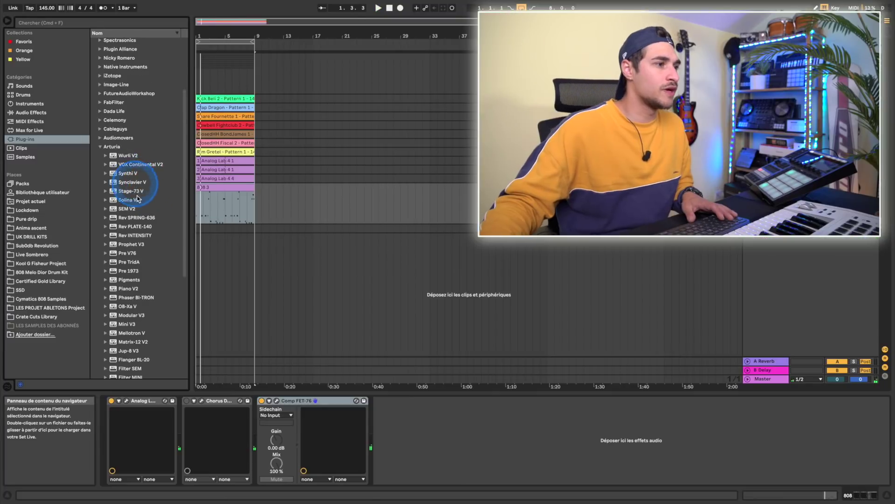
Step: Add Arturia's Pre 1973 to the 808 track, load the 808 Boom Kick preset, and adjust its Output Trim and Input Gain
scroll(138, 198, "down", 3)
left_click_drag(134, 251, 226, 161)
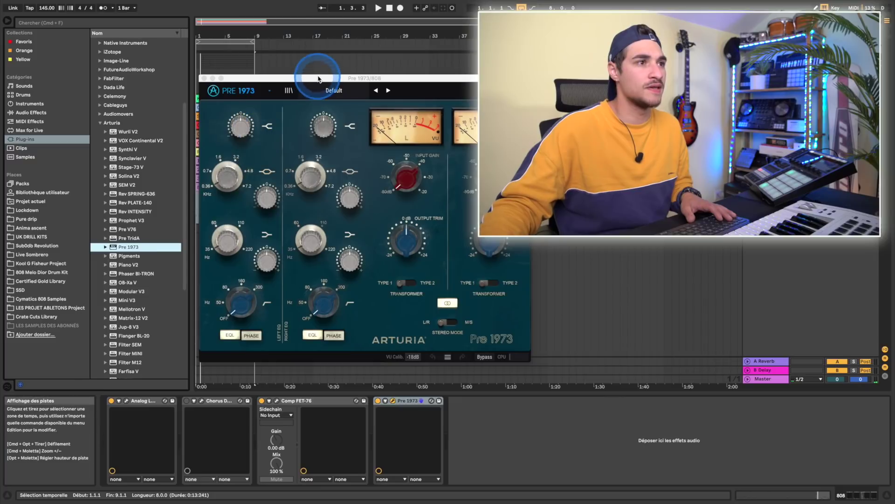
left_click(334, 90)
left_click(337, 117)
left_click(410, 218)
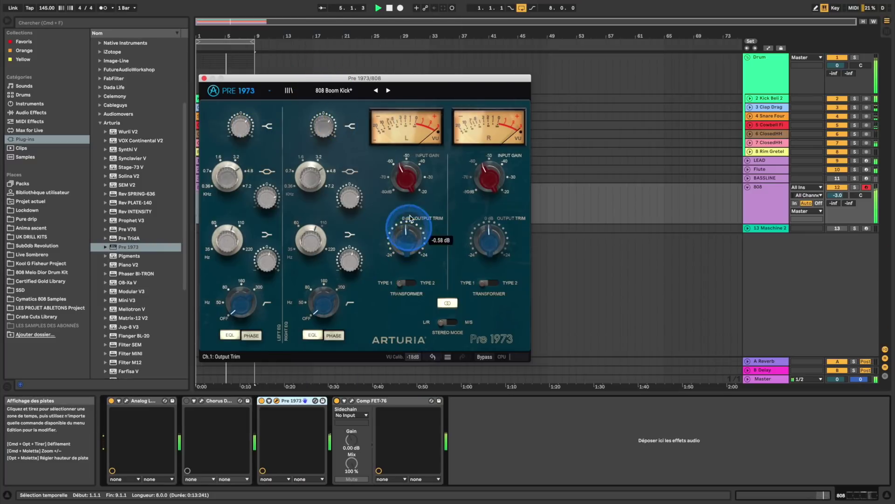
left_click(405, 176)
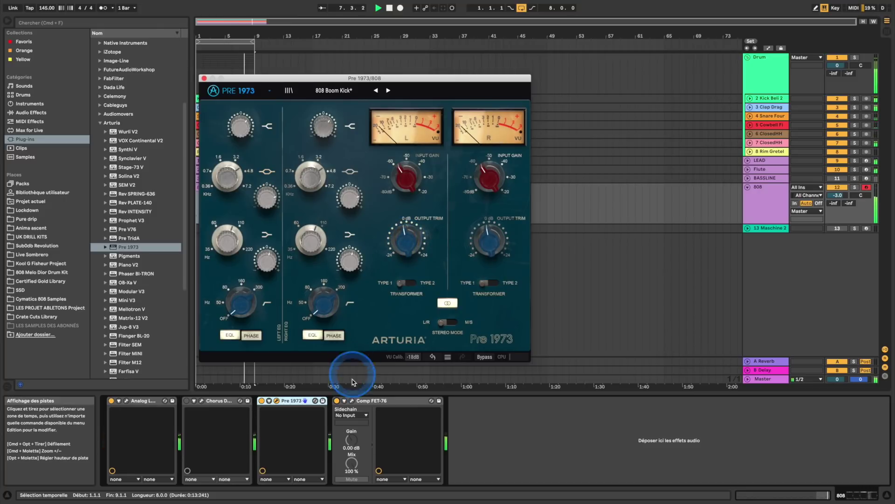
Step: Adjust the output gain of Comp FET-76 on the 808 track and switch its meter to OUT
left_click(352, 400)
left_click(360, 165)
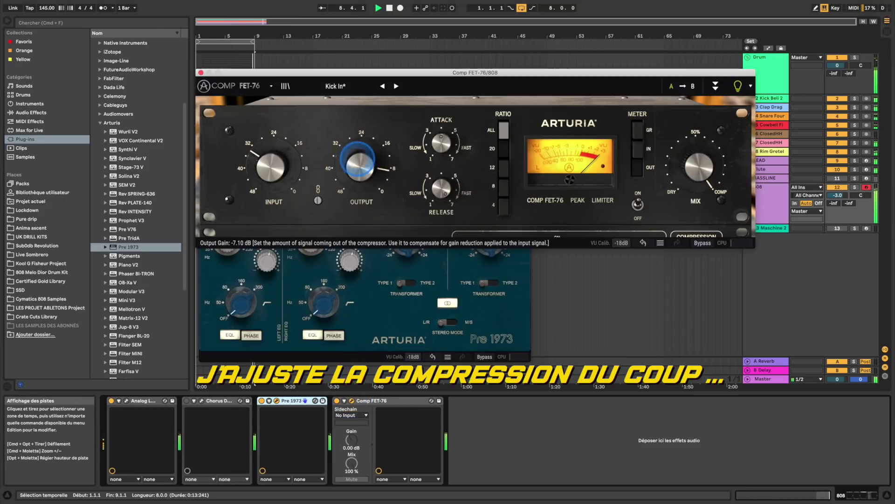
left_click(596, 160)
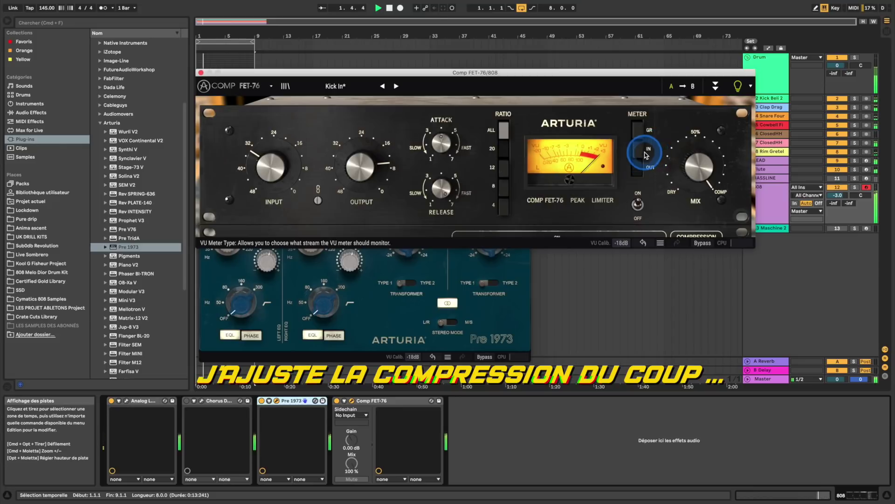
left_click_drag(640, 154, 638, 165)
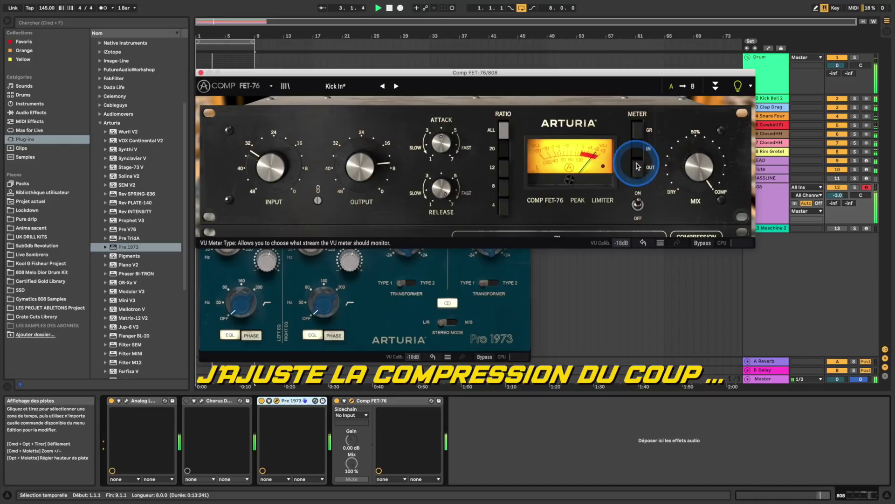
left_click_drag(396, 163, 348, 167)
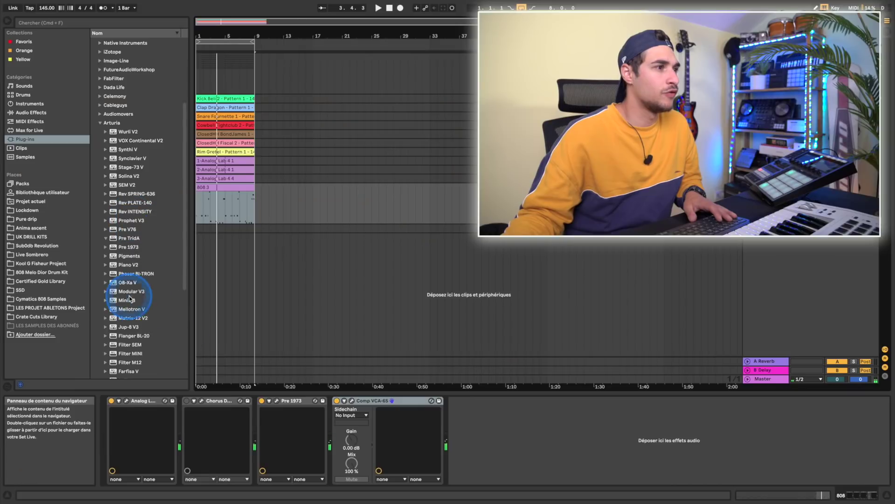
Step: Add Arturia's Filter MINI after Comp VCA-65 in the 808 track's device chain
scroll(156, 327, "down", 6)
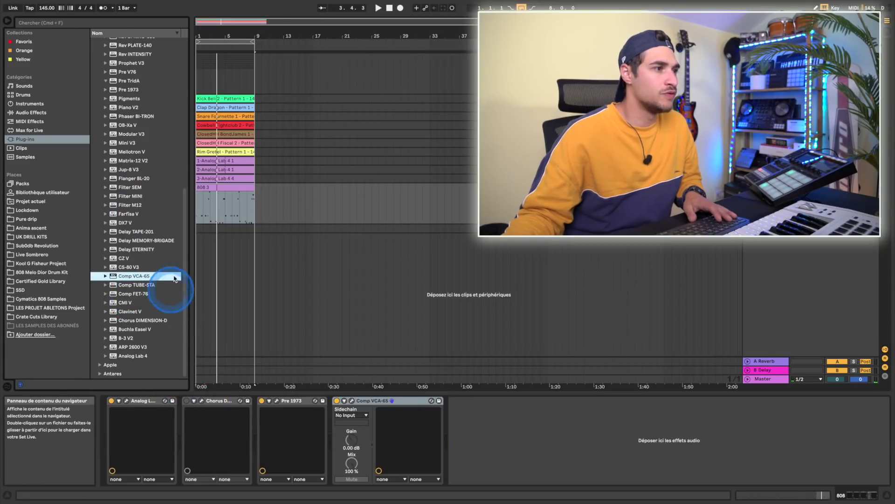
scroll(155, 271, "up", 1)
scroll(154, 266, "up", 4)
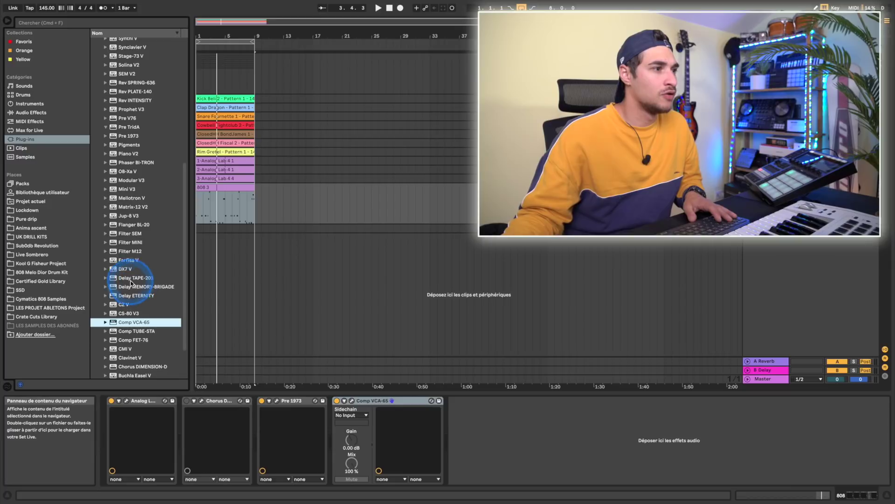
left_click_drag(139, 245, 408, 415)
Step: Set Filter MINI's envelope follower Decay Time to about 0.328 and turn off Limit Resonance
left_click(634, 98)
left_click_drag(633, 97, 635, 113)
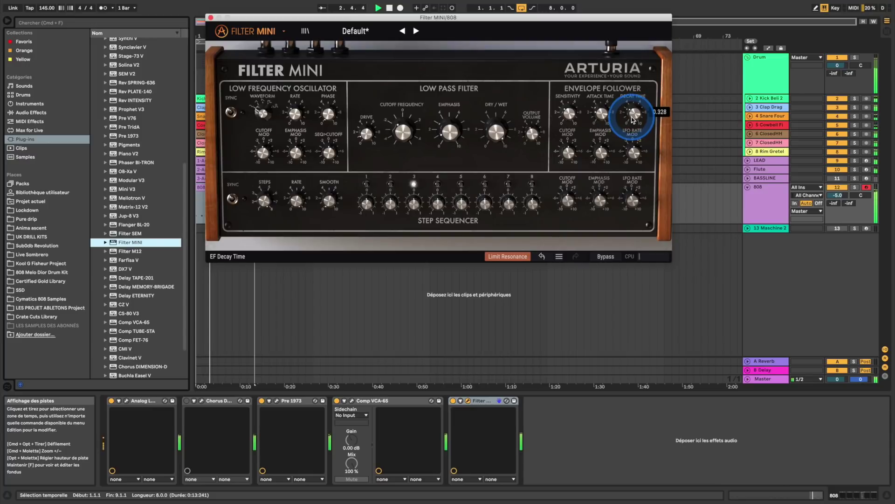
left_click(508, 256)
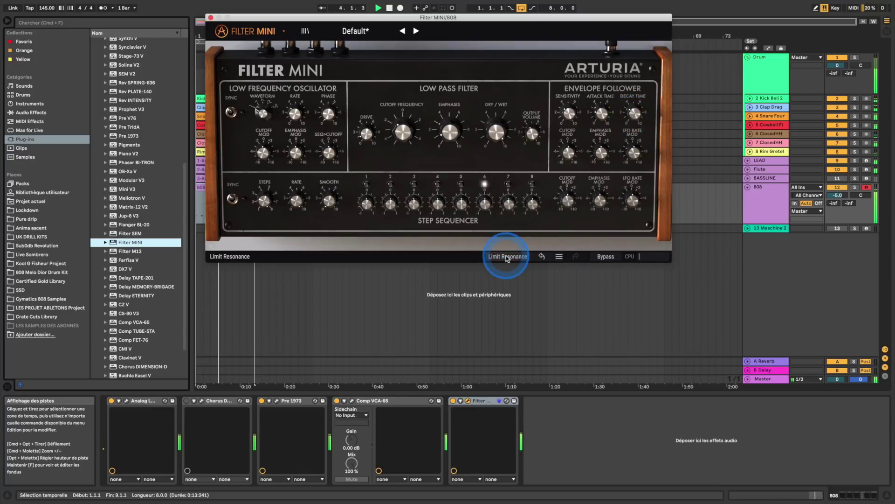